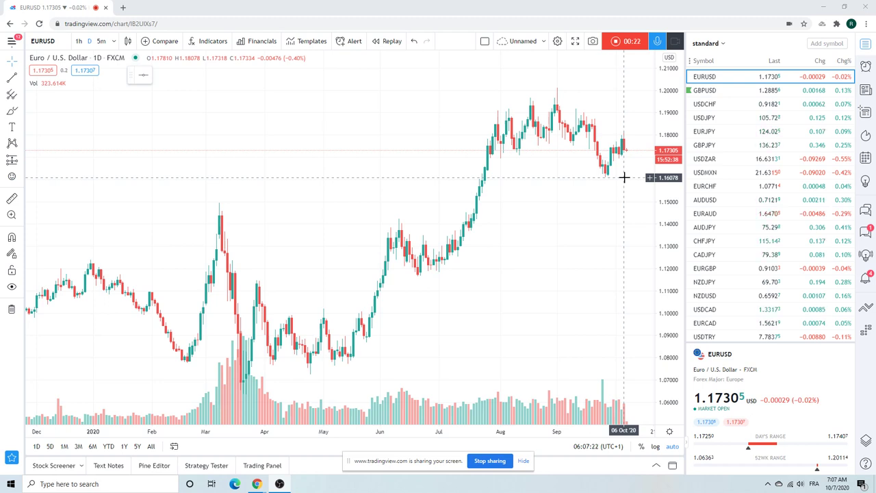
- Scroll the watchlist down toward the futures symbols while viewing daily EURUSD
{"action": "scroll", "coordinate": [770, 184], "scroll_direction": "down", "scroll_amount": 3}
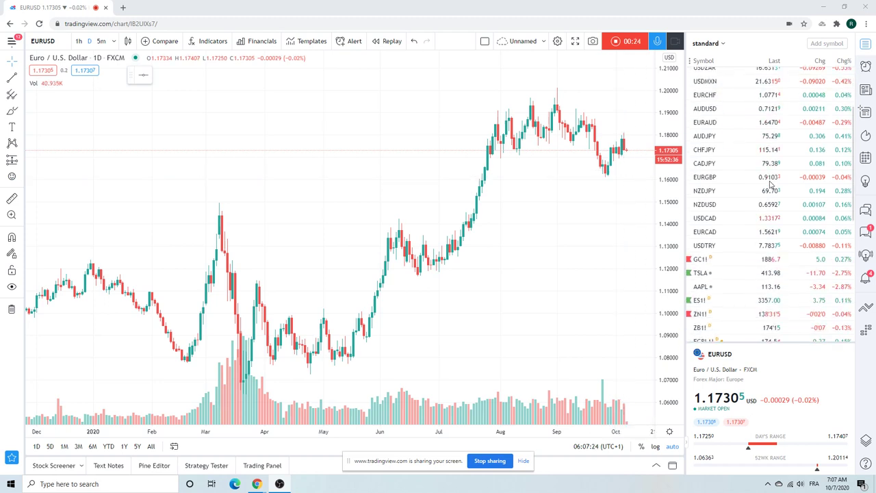
- Load ES1! from the watchlist, view it on 1h candles, then return to 1D
{"action": "left_click", "coordinate": [715, 301]}
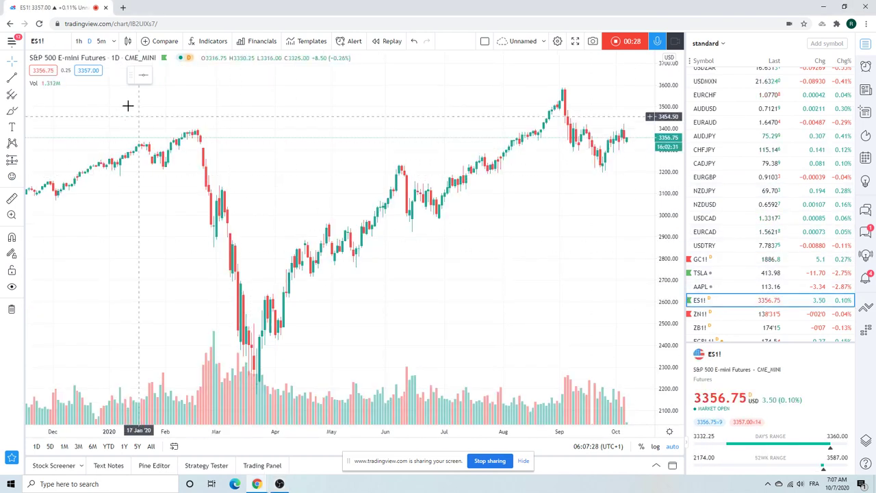
{"action": "left_click", "coordinate": [79, 41]}
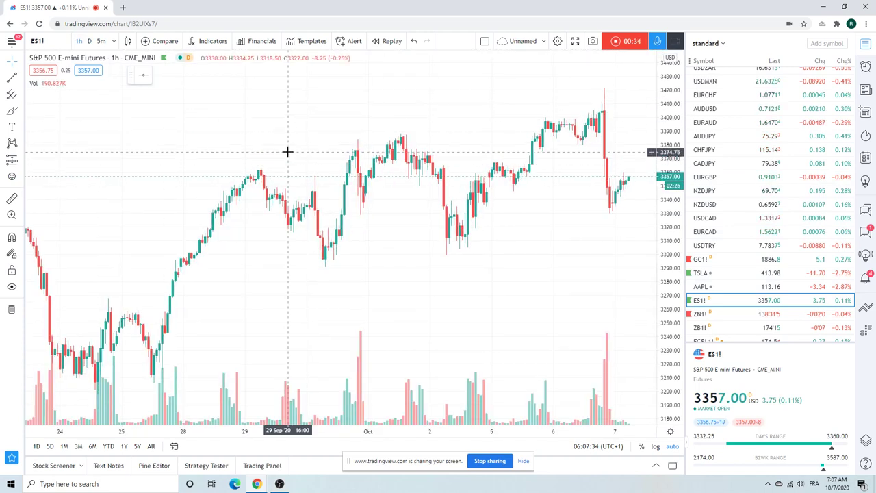
{"action": "left_click", "coordinate": [89, 41]}
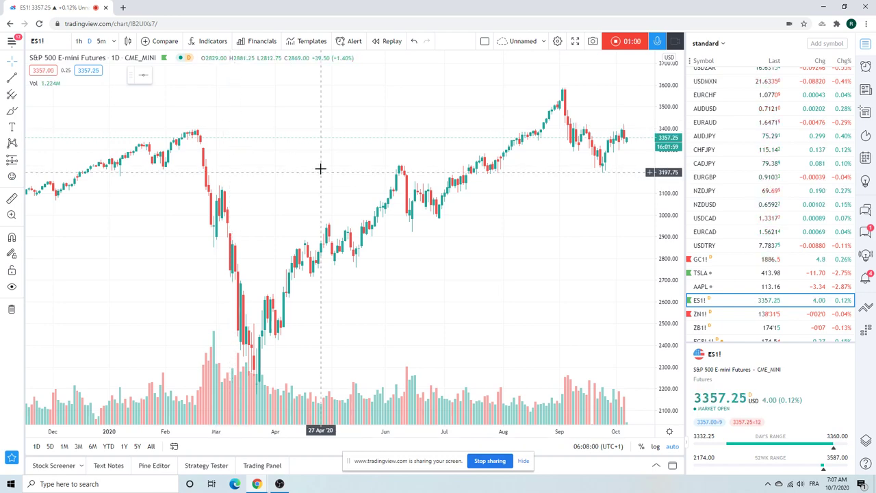
- Zoom the ES1! daily time axis in to roughly May–October and return the watchlist to the top
{"action": "scroll", "coordinate": [319, 170], "scroll_direction": "up", "scroll_amount": 3}
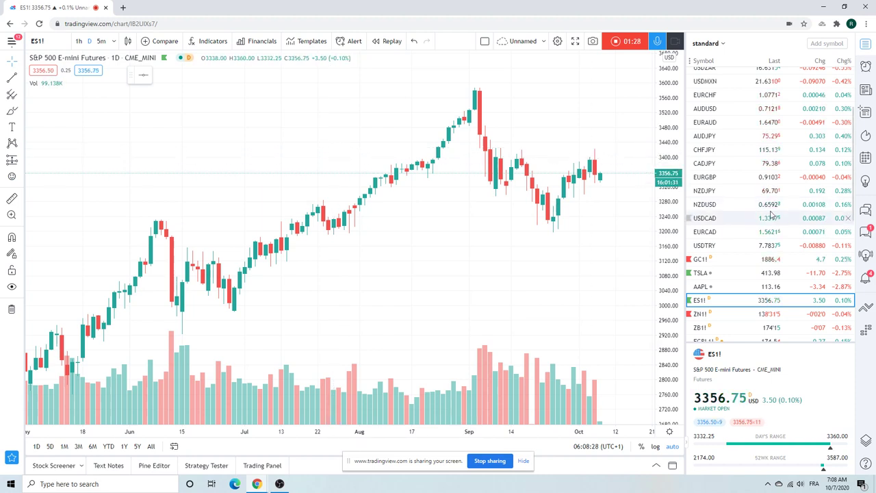
{"action": "scroll", "coordinate": [772, 214], "scroll_direction": "up", "scroll_amount": 3}
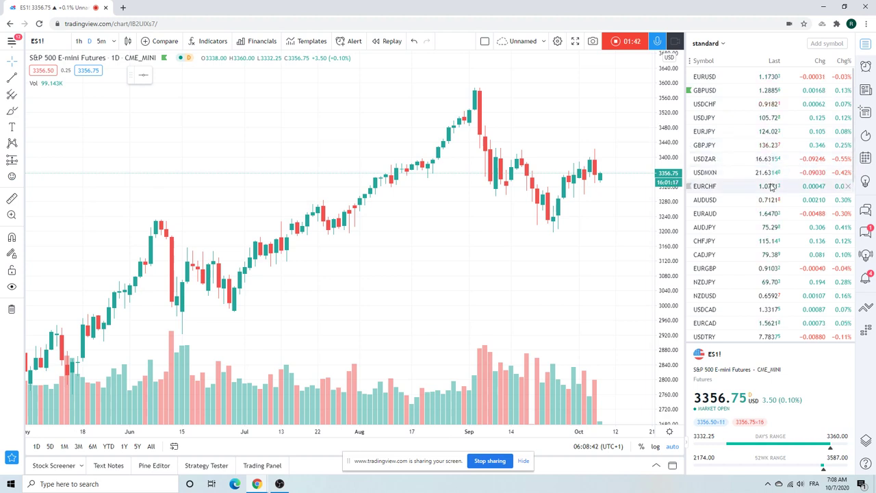
- Scroll through the watchlist and select EURUSD to show its daily FXCM chart
{"action": "scroll", "coordinate": [772, 186], "scroll_direction": "down", "scroll_amount": 2}
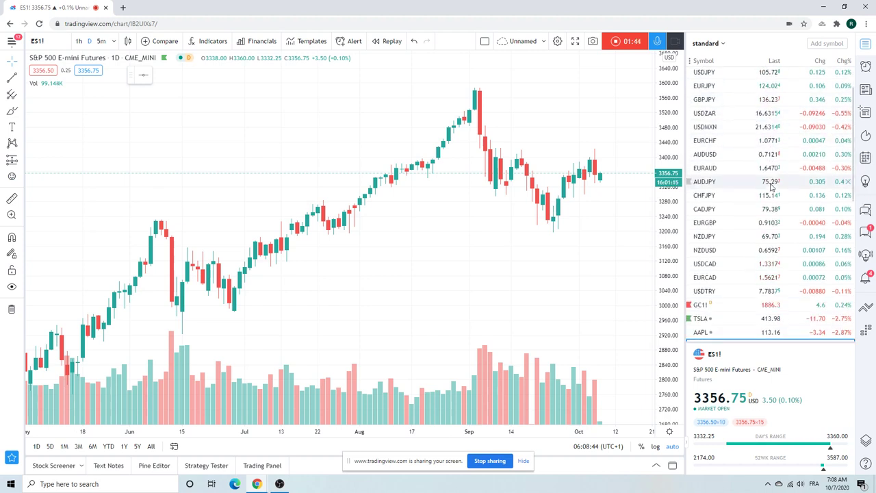
{"action": "scroll", "coordinate": [771, 186], "scroll_direction": "up", "scroll_amount": 2}
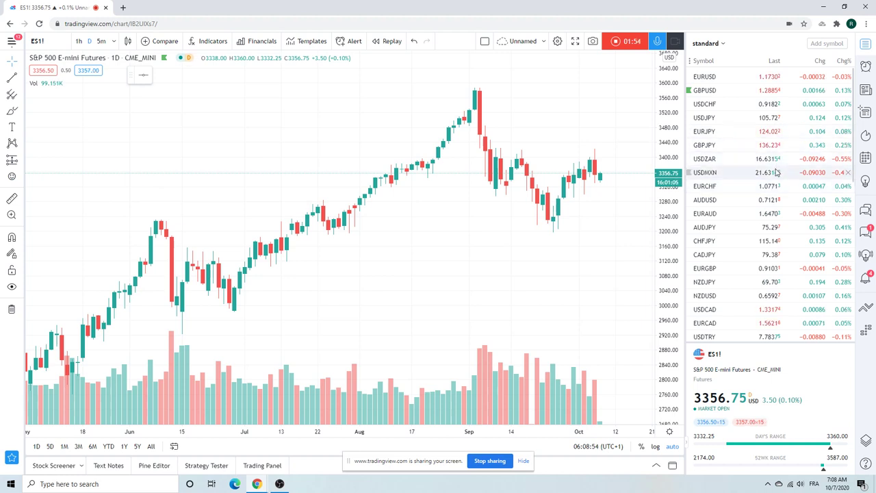
{"action": "scroll", "coordinate": [776, 172], "scroll_direction": "down", "scroll_amount": 2}
{"action": "scroll", "coordinate": [776, 171], "scroll_direction": "up", "scroll_amount": 2}
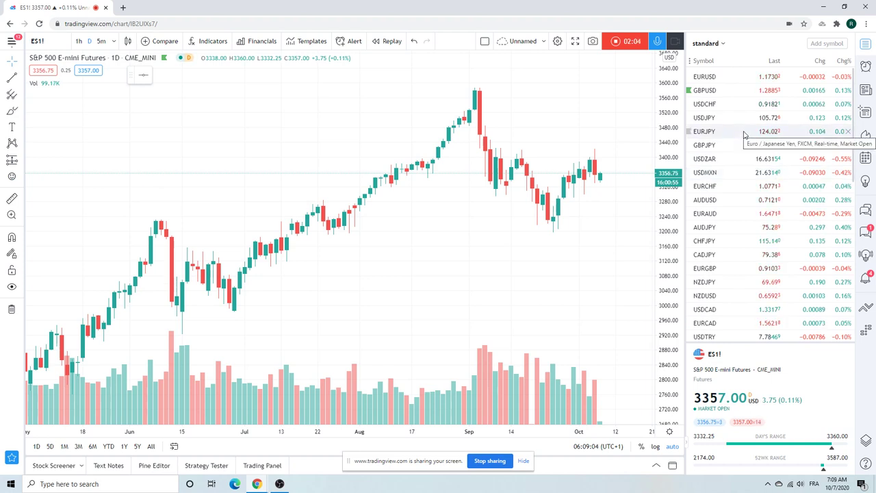
{"action": "left_click", "coordinate": [711, 78]}
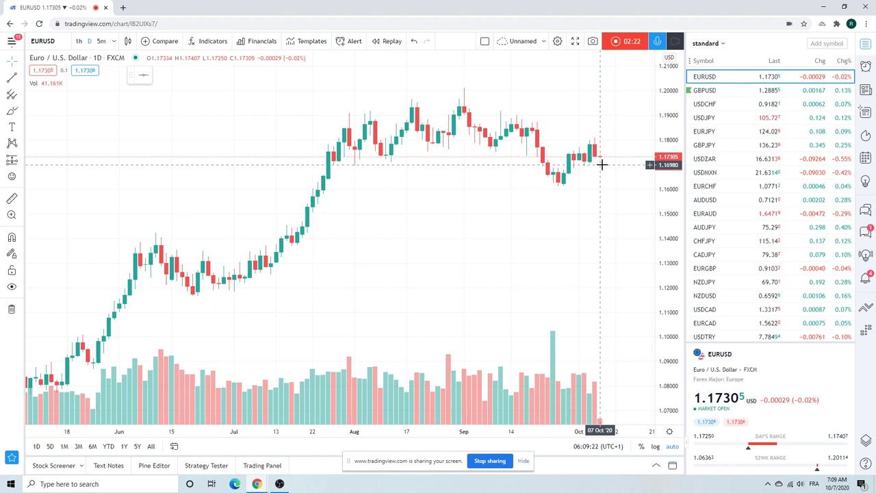
- Show GBPUSD, then step down the watchlist to the daily USDCHF chart
{"action": "left_click", "coordinate": [712, 93]}
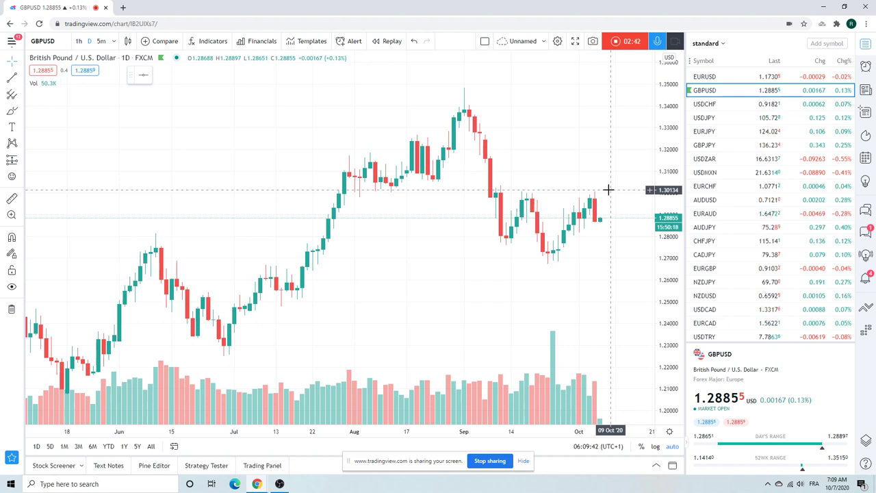
{"action": "key", "text": "Down"}
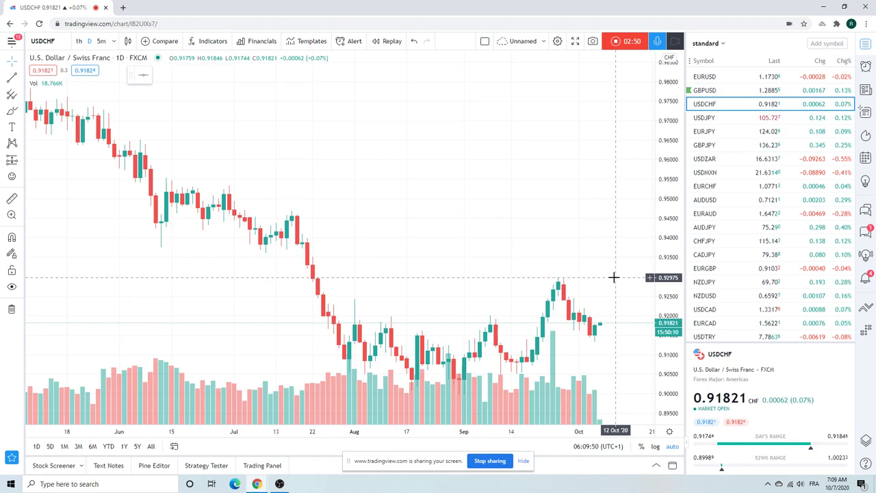
- Zoom the USDCHF chart out back to March, then select USDJPY
{"action": "scroll", "coordinate": [614, 277], "scroll_direction": "down", "scroll_amount": 2}
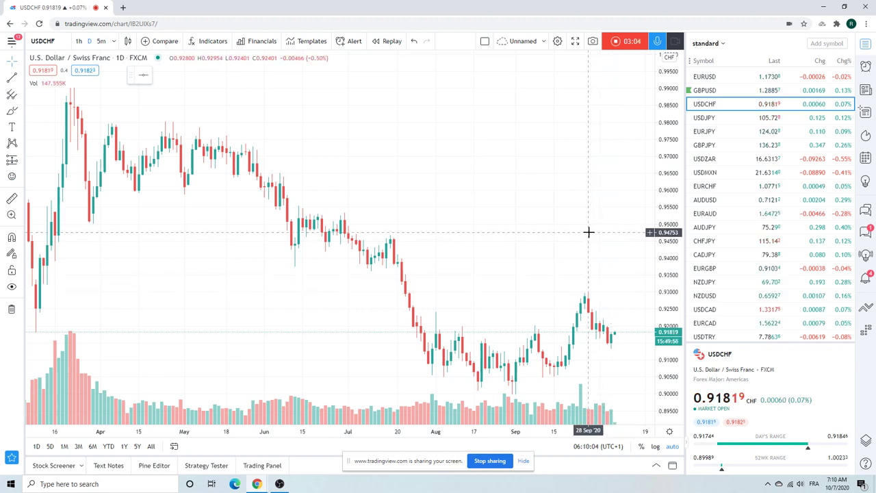
{"action": "left_click", "coordinate": [707, 118]}
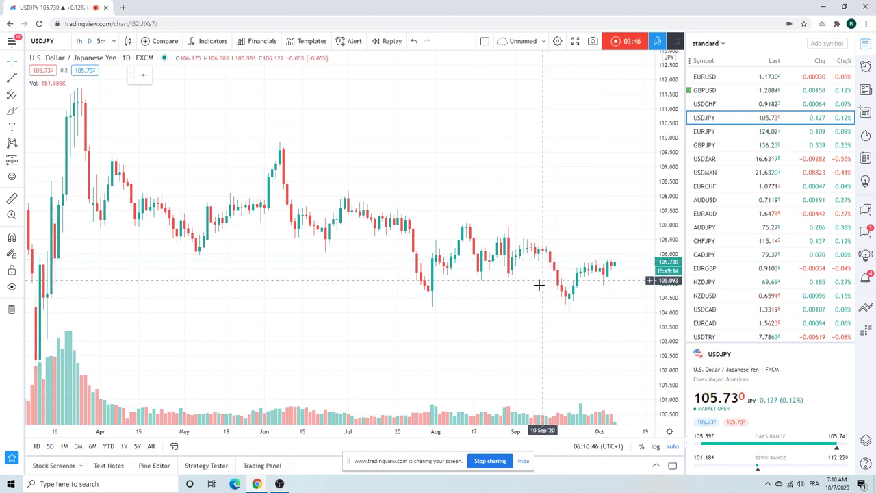
- Zoom USDJPY in to about May–October, then select EURJPY from the watchlist
{"action": "scroll", "coordinate": [538, 284], "scroll_direction": "up", "scroll_amount": 3}
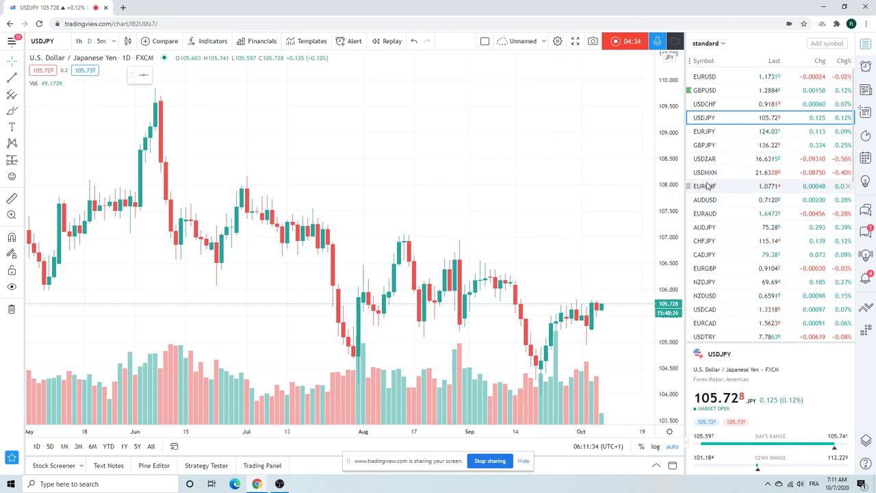
{"action": "left_click", "coordinate": [707, 132]}
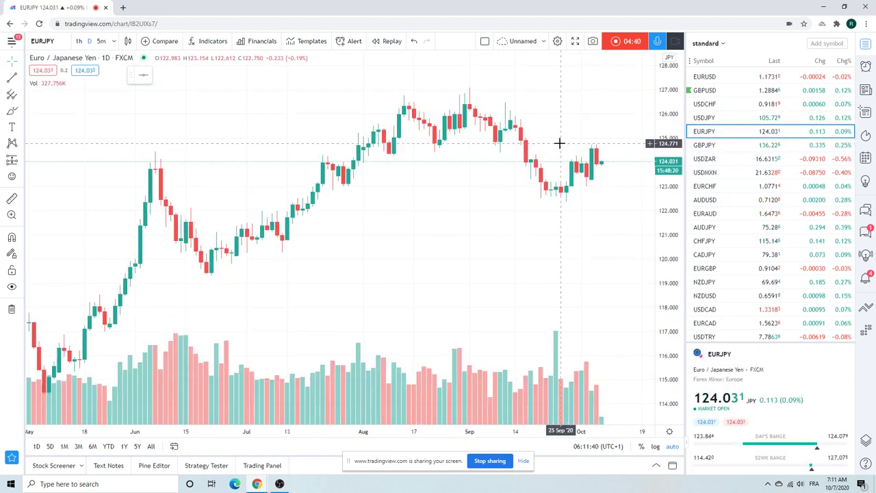
- Show GBPJPY, then the daily USDZAR chart, scrolling the view afterward
{"action": "left_click", "coordinate": [719, 145]}
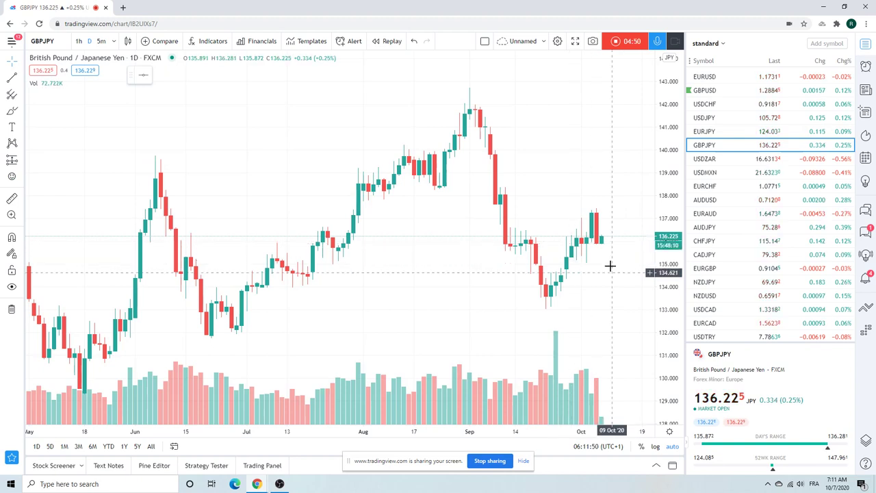
{"action": "left_click", "coordinate": [707, 163]}
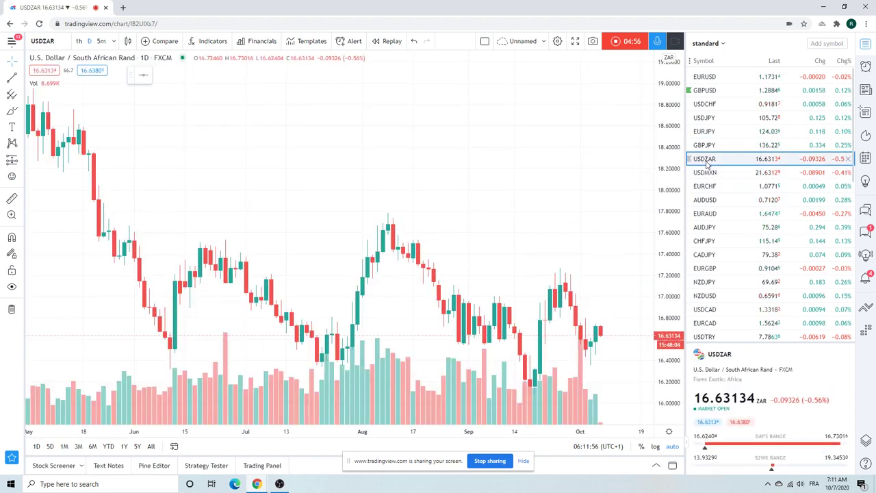
{"action": "scroll", "coordinate": [608, 194], "scroll_direction": "down", "scroll_amount": 2}
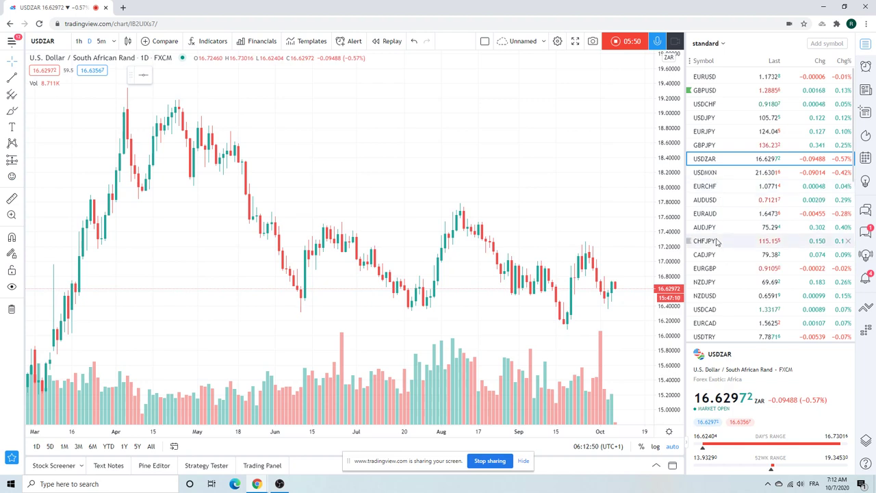
- Select USDMXN and zoom its daily chart in on May to October
{"action": "left_click", "coordinate": [709, 176]}
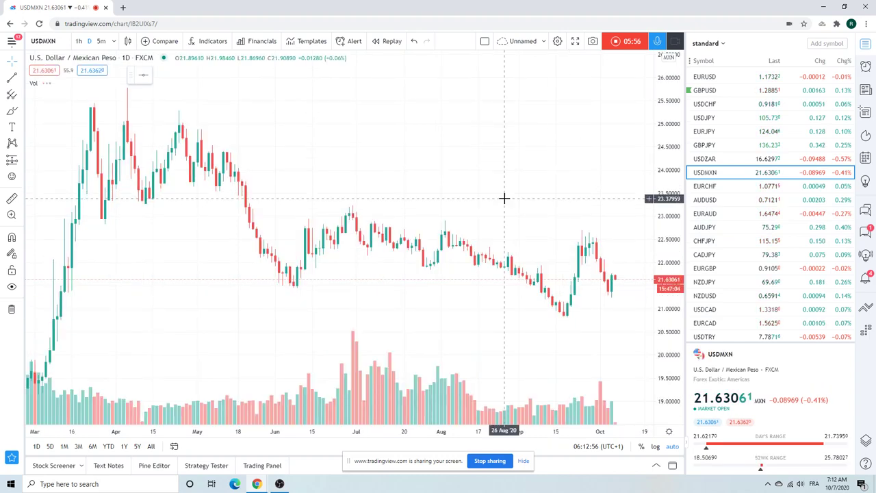
{"action": "scroll", "coordinate": [469, 199], "scroll_direction": "up", "scroll_amount": 2}
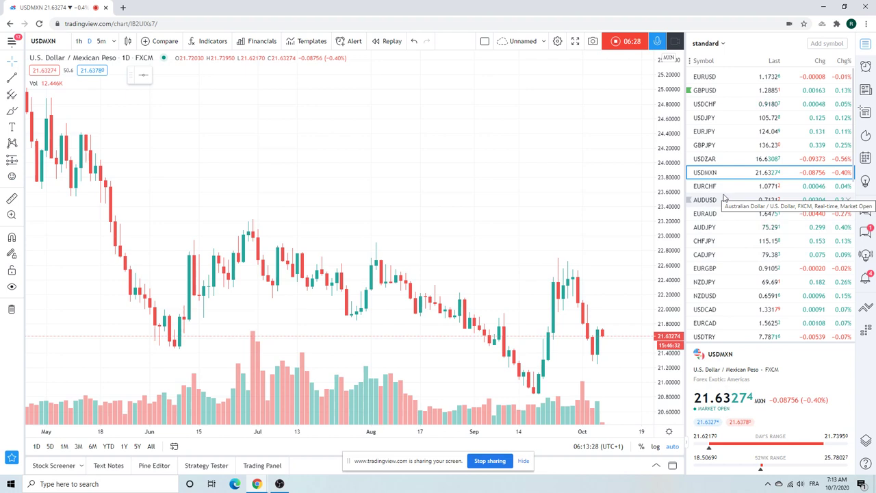
- Show the AUDJPY chart, then the daily AUDUSD FXCM chart
{"action": "left_click", "coordinate": [715, 228]}
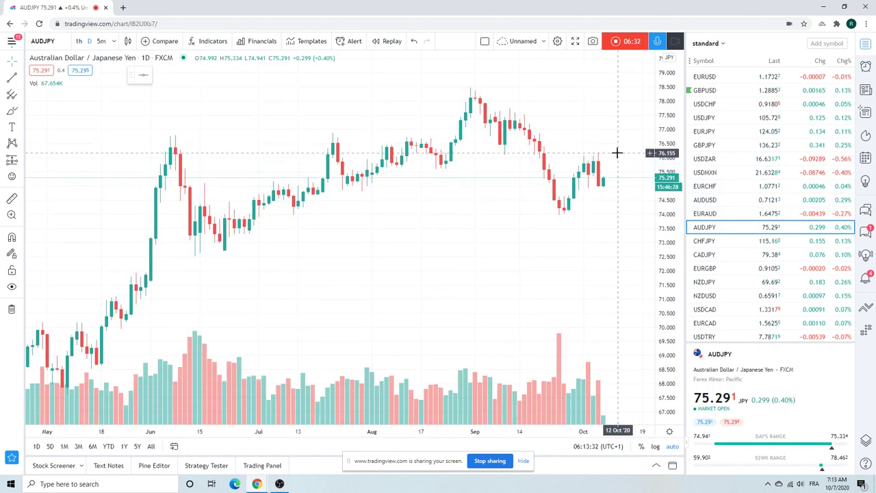
{"action": "left_click", "coordinate": [712, 200]}
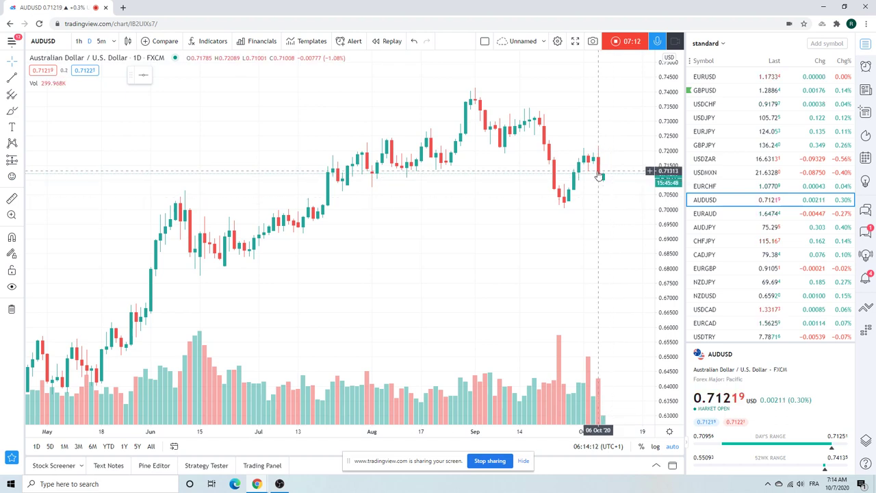
- Flip through EURUSD and AUDUSD, ending on the daily EURAUD chart at 1.64747
{"action": "left_click", "coordinate": [707, 80]}
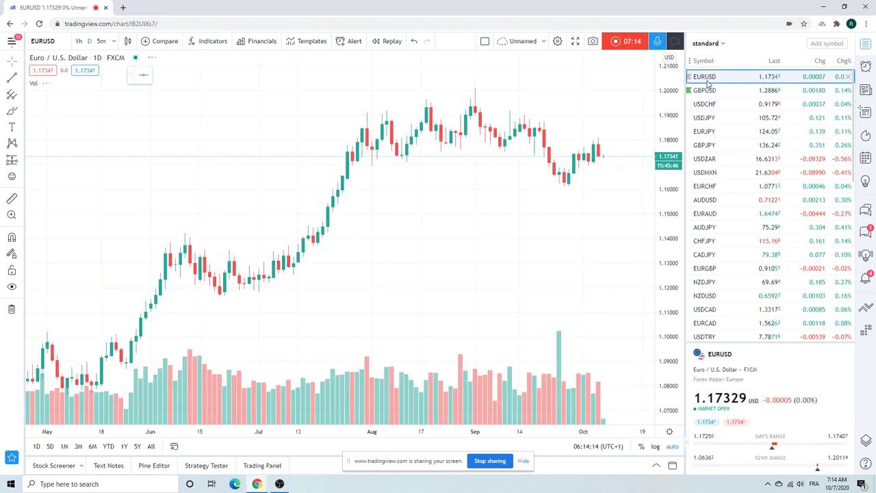
{"action": "left_click", "coordinate": [711, 200]}
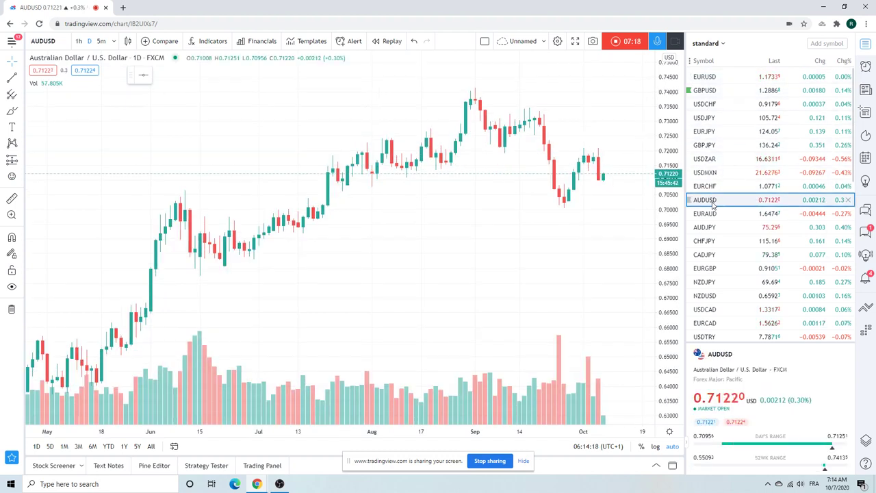
{"action": "left_click", "coordinate": [708, 213]}
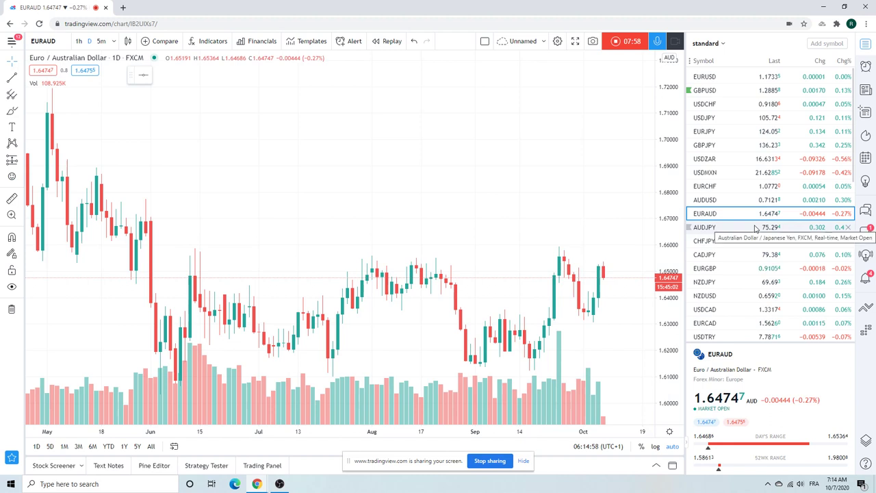
- Check CADJPY, then load the daily USDCAD chart zoomed into the last few months
{"action": "left_click", "coordinate": [702, 255]}
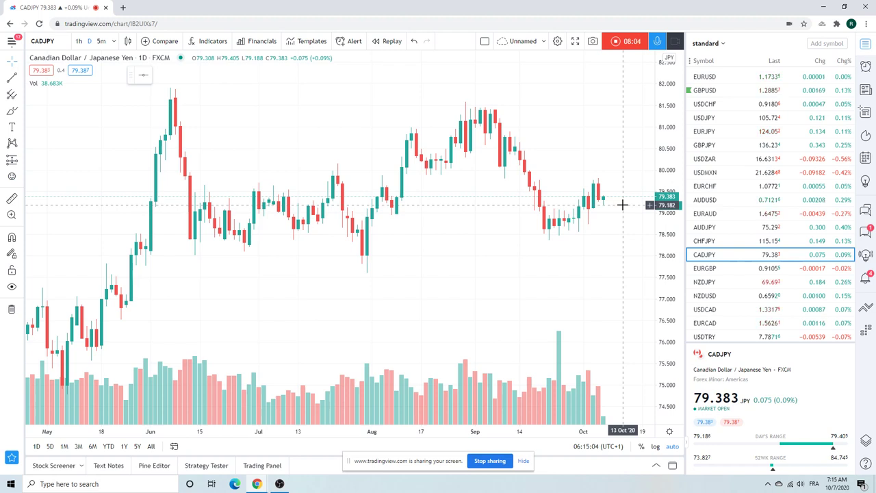
{"action": "left_click", "coordinate": [724, 311]}
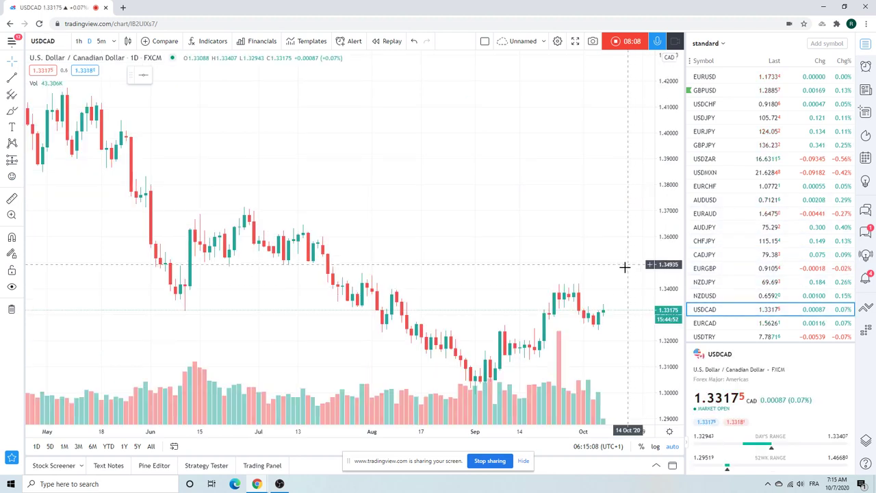
{"action": "scroll", "coordinate": [525, 260], "scroll_direction": "up", "scroll_amount": 3}
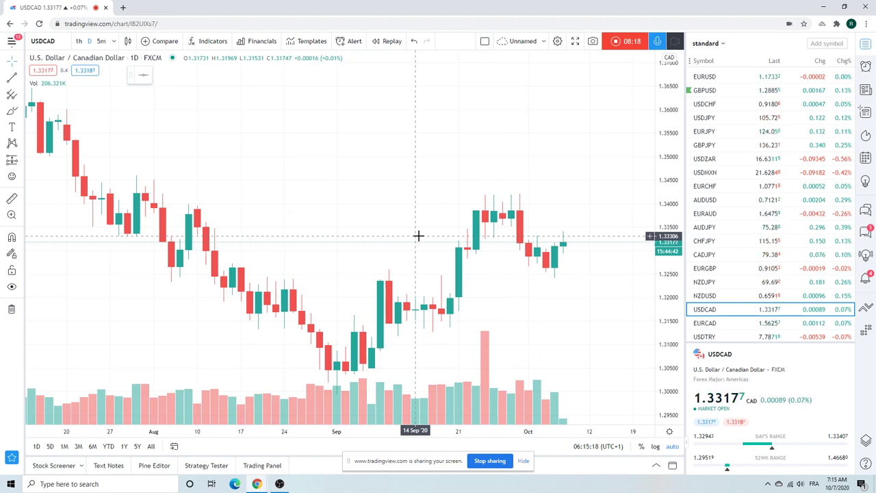
- Switch to 1h candles and zoom out to cover late September through October 7
{"action": "left_click", "coordinate": [79, 41]}
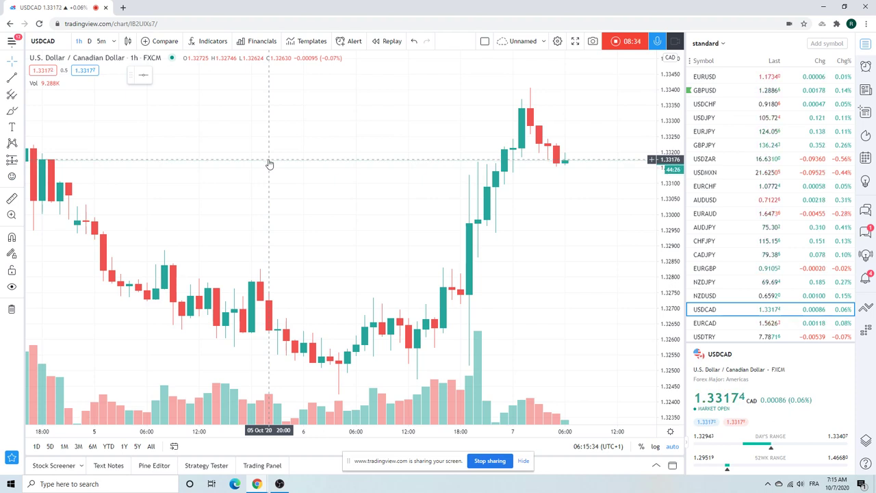
{"action": "scroll", "coordinate": [269, 164], "scroll_direction": "down", "scroll_amount": 2}
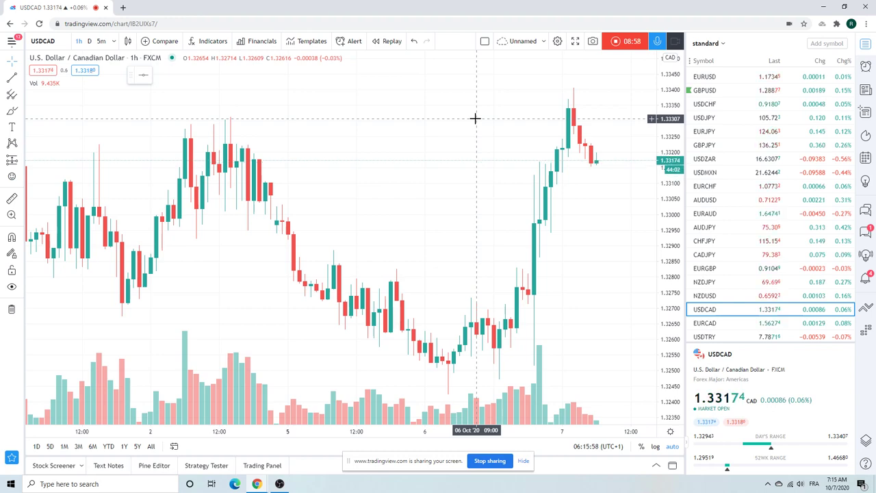
{"action": "scroll", "coordinate": [475, 118], "scroll_direction": "down", "scroll_amount": 2}
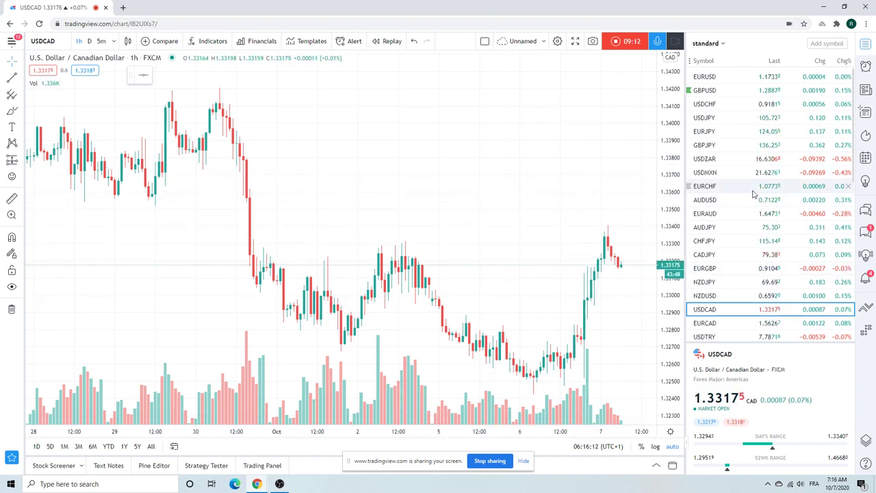
{"action": "scroll", "coordinate": [753, 195], "scroll_direction": "down", "scroll_amount": 1}
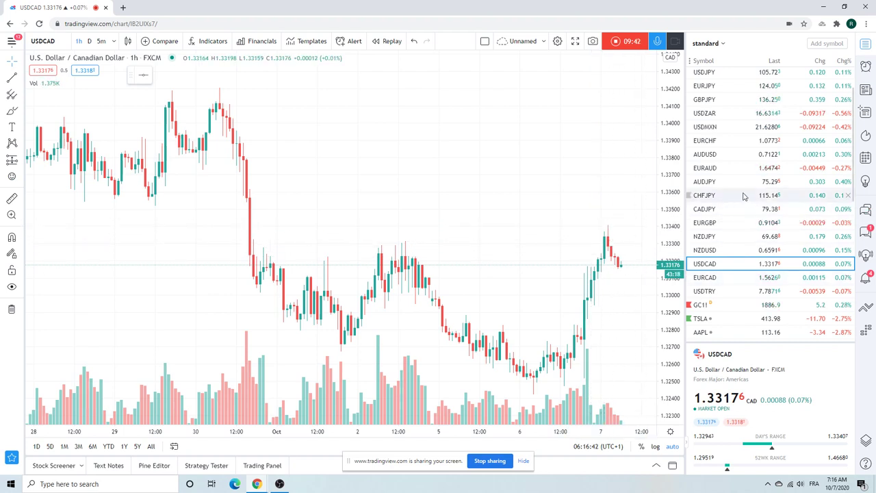
{"action": "scroll", "coordinate": [745, 197], "scroll_direction": "down", "scroll_amount": 3}
{"action": "left_click", "coordinate": [715, 199]}
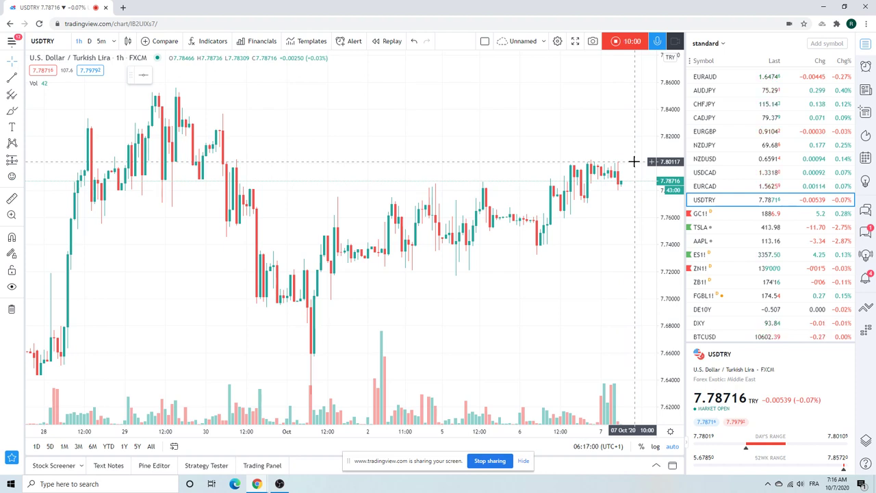
{"action": "scroll", "coordinate": [634, 161], "scroll_direction": "down", "scroll_amount": 1}
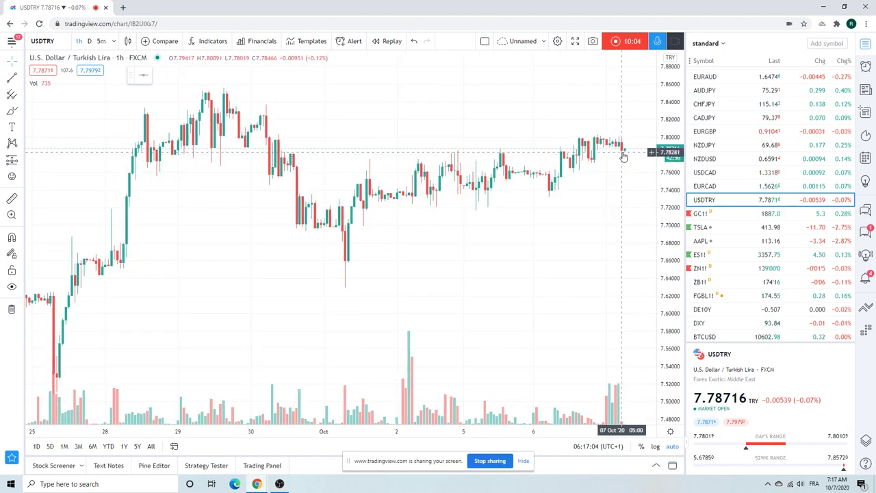
{"action": "left_click", "coordinate": [90, 41]}
{"action": "scroll", "coordinate": [534, 212], "scroll_direction": "up", "scroll_amount": 2}
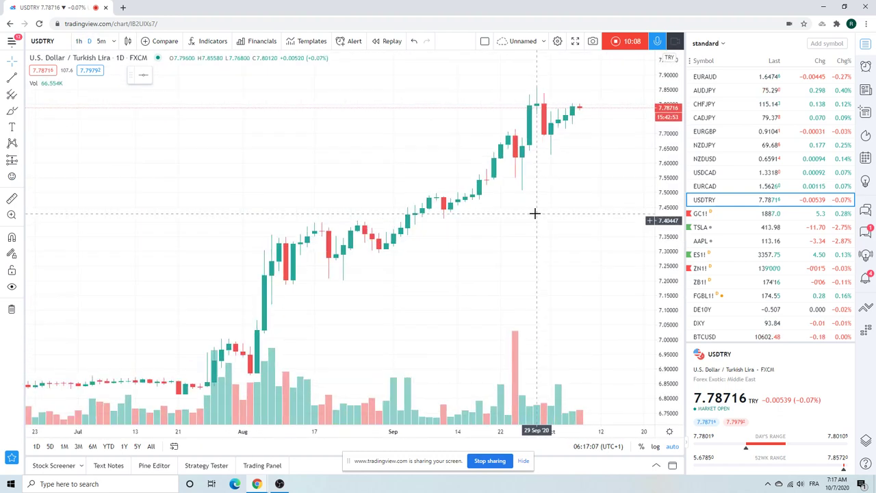
{"action": "left_click", "coordinate": [79, 41]}
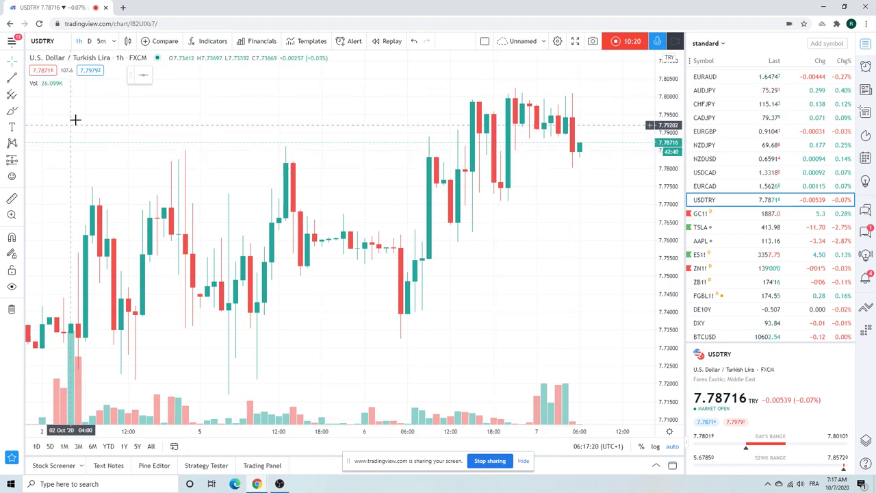
{"action": "left_click", "coordinate": [88, 41]}
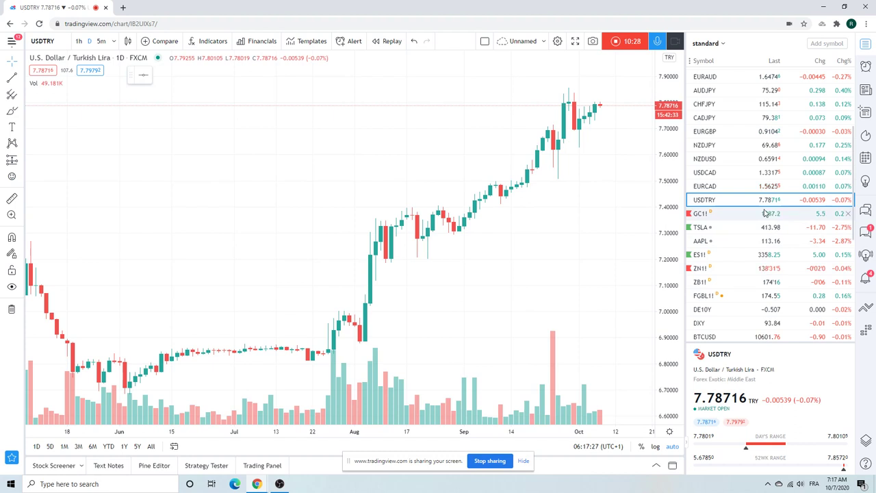
- Load the daily GC1! gold futures chart at 1887.1 USD and scroll the watchlist down
{"action": "left_click", "coordinate": [708, 215]}
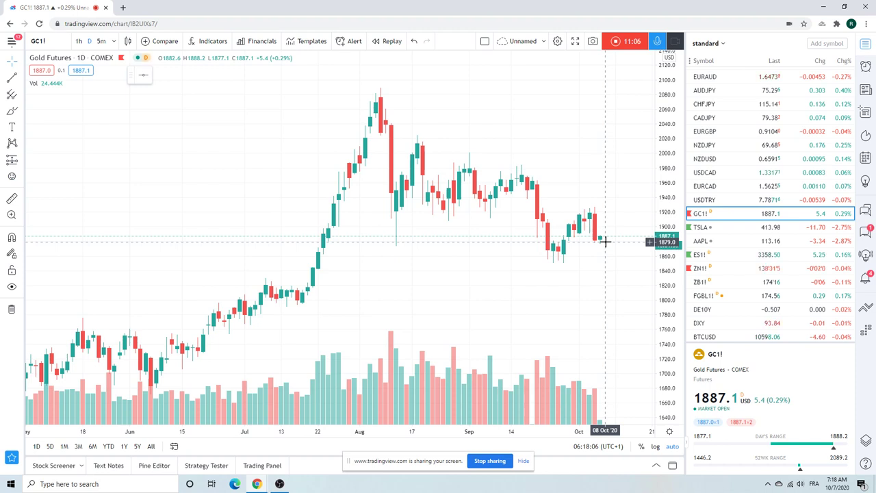
{"action": "scroll", "coordinate": [749, 219], "scroll_direction": "down", "scroll_amount": 5}
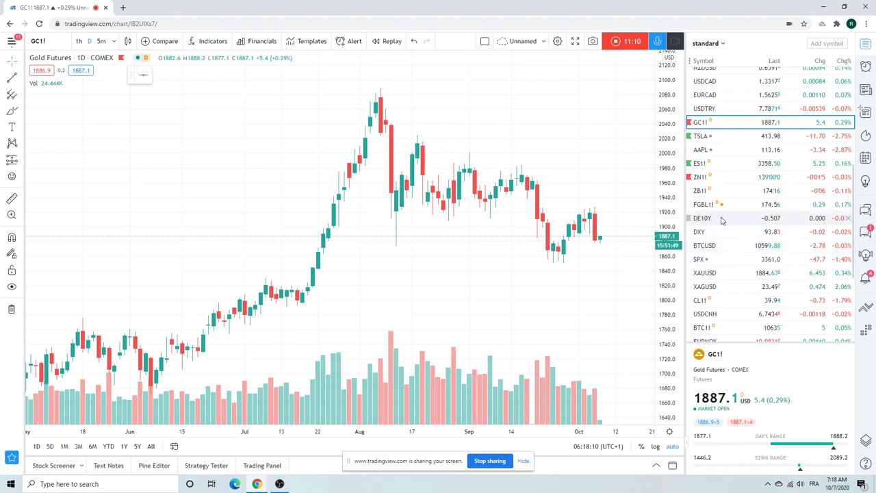
- Load the daily ZB1! chart, zoom to mid-March–October, and scroll the watchlist down
{"action": "left_click", "coordinate": [707, 193]}
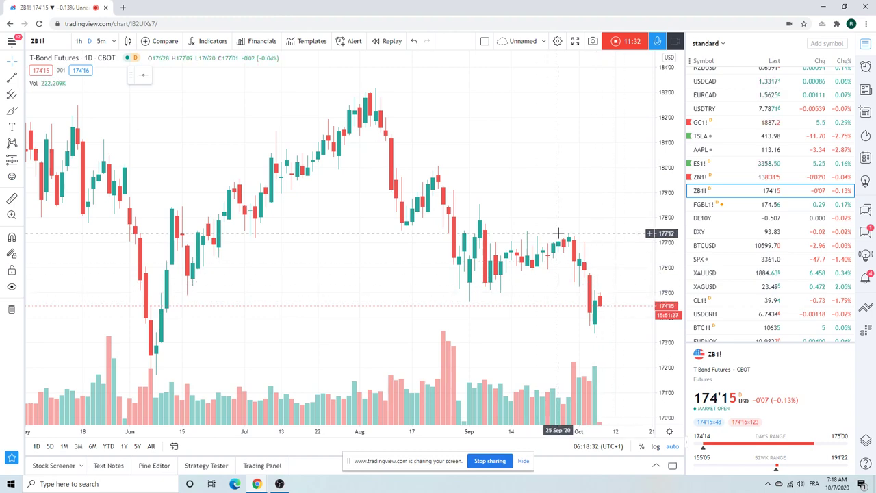
{"action": "scroll", "coordinate": [397, 199], "scroll_direction": "down", "scroll_amount": 5}
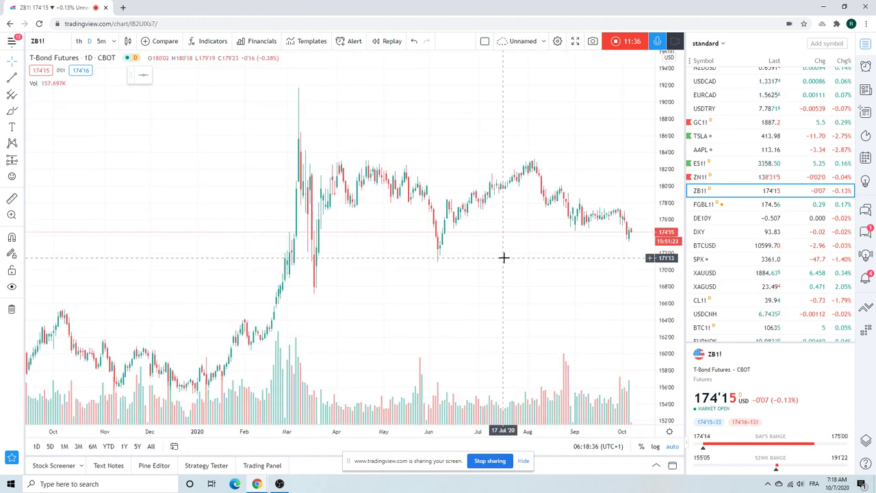
{"action": "scroll", "coordinate": [507, 253], "scroll_direction": "up", "scroll_amount": 2}
{"action": "scroll", "coordinate": [508, 252], "scroll_direction": "up", "scroll_amount": 2}
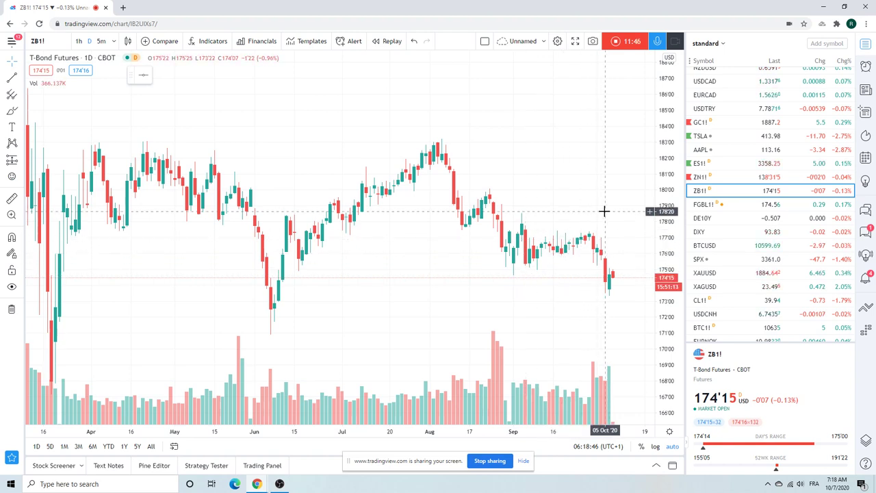
{"action": "scroll", "coordinate": [738, 204], "scroll_direction": "down", "scroll_amount": 2}
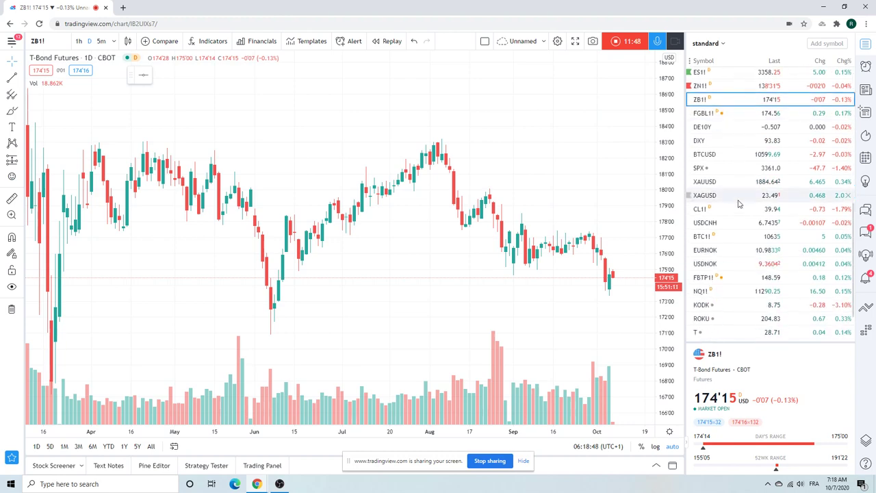
- Load the daily CL1! crude oil chart and adjust the zoom to June–October
{"action": "left_click", "coordinate": [714, 211]}
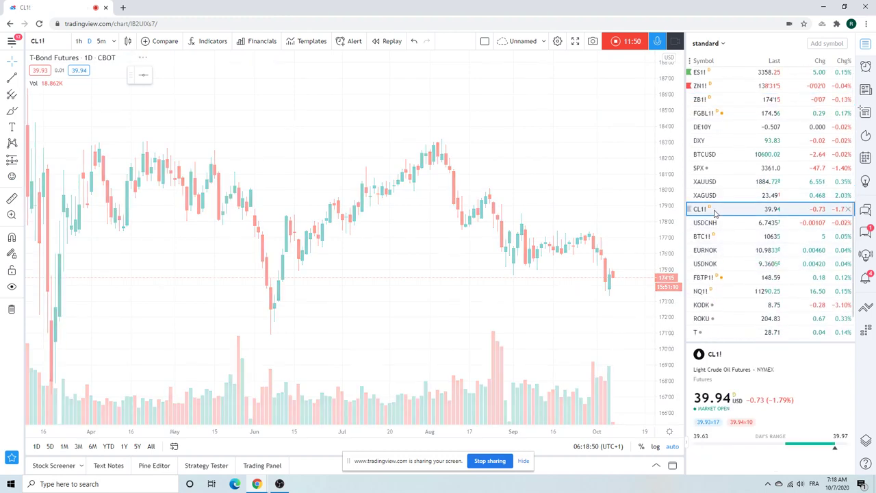
{"action": "scroll", "coordinate": [561, 254], "scroll_direction": "up", "scroll_amount": 3}
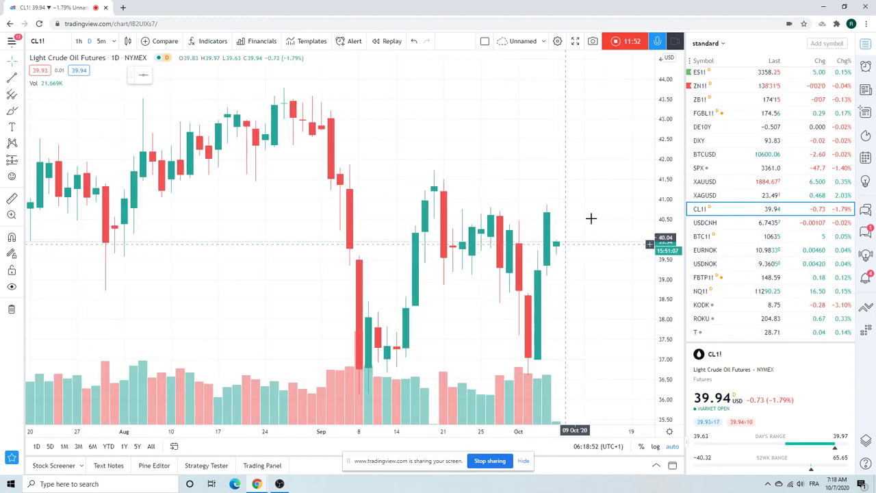
{"action": "scroll", "coordinate": [592, 216], "scroll_direction": "down", "scroll_amount": 2}
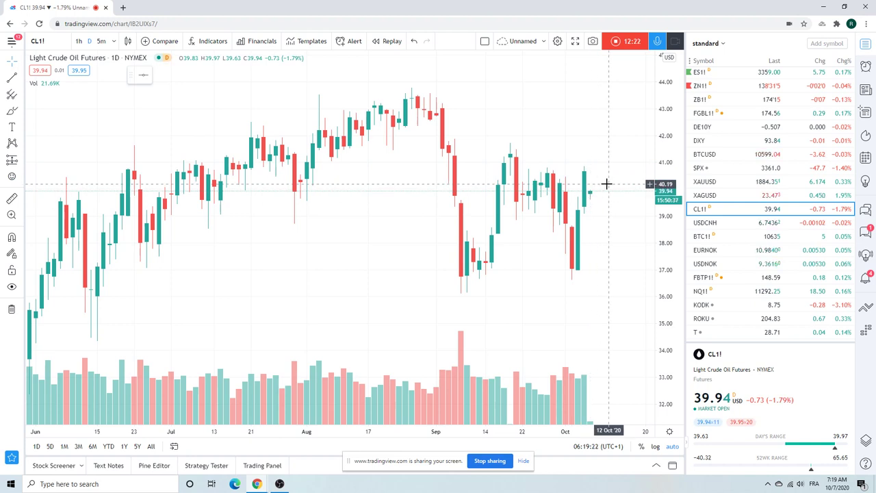
{"action": "left_click", "coordinate": [79, 41]}
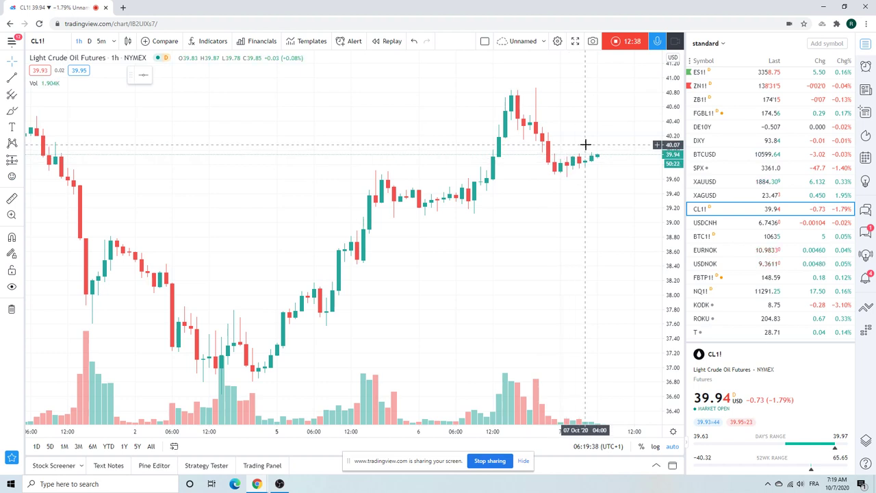
{"action": "left_click", "coordinate": [90, 44]}
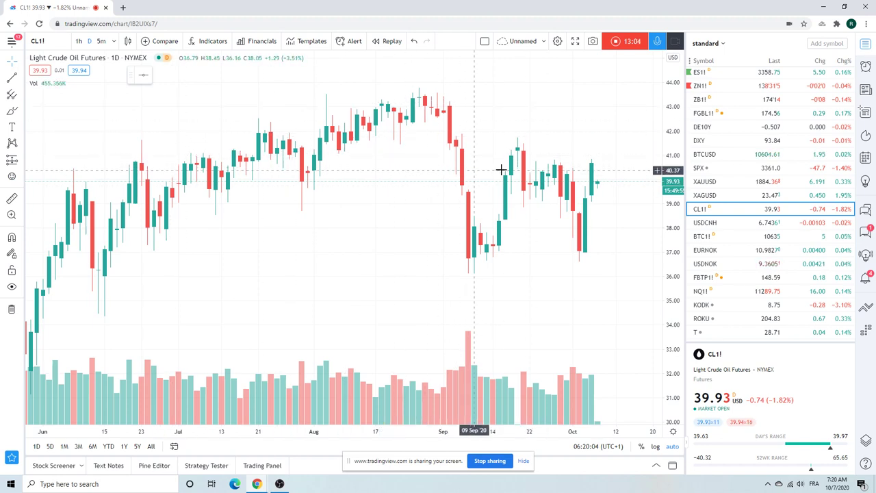
- Zoom the CL1! chart out to April–October, then scroll the watchlist up
{"action": "scroll", "coordinate": [509, 162], "scroll_direction": "down", "scroll_amount": 2}
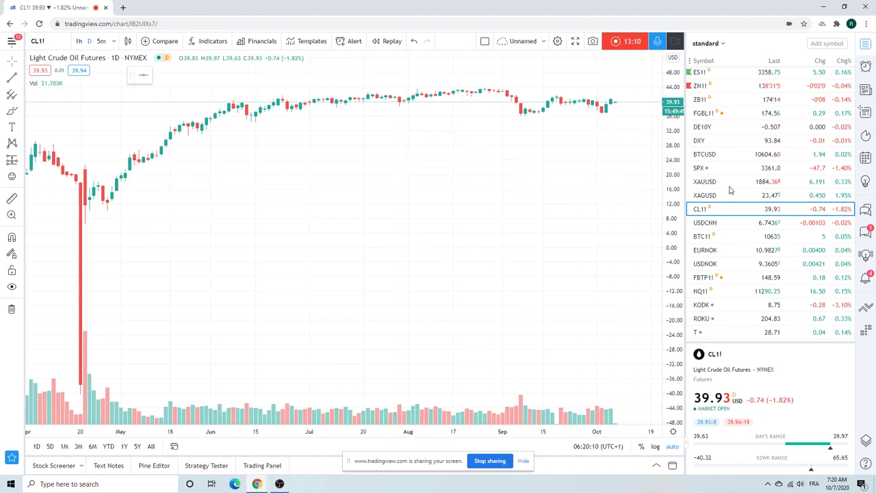
{"action": "scroll", "coordinate": [760, 193], "scroll_direction": "up", "scroll_amount": 5}
{"action": "scroll", "coordinate": [768, 195], "scroll_direction": "up", "scroll_amount": 2}
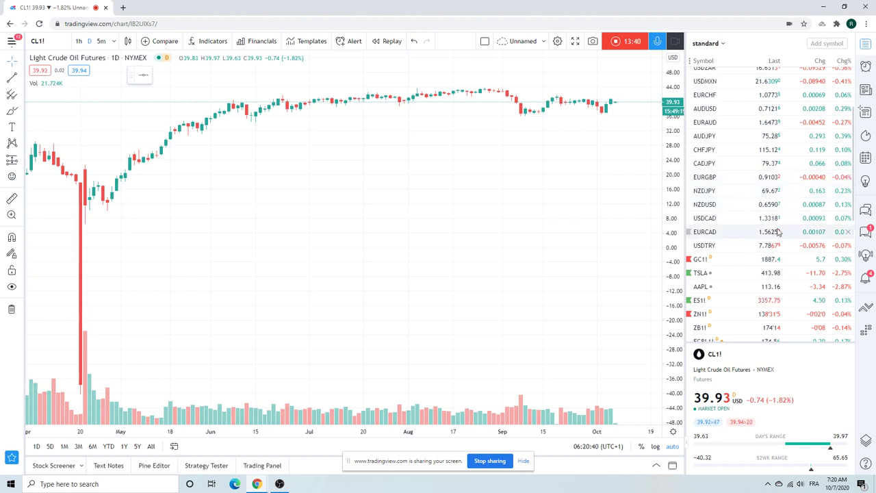
- Zoom out to February–October, scroll the watchlist to the top, and stop recording
{"action": "scroll", "coordinate": [506, 195], "scroll_direction": "down", "scroll_amount": 2}
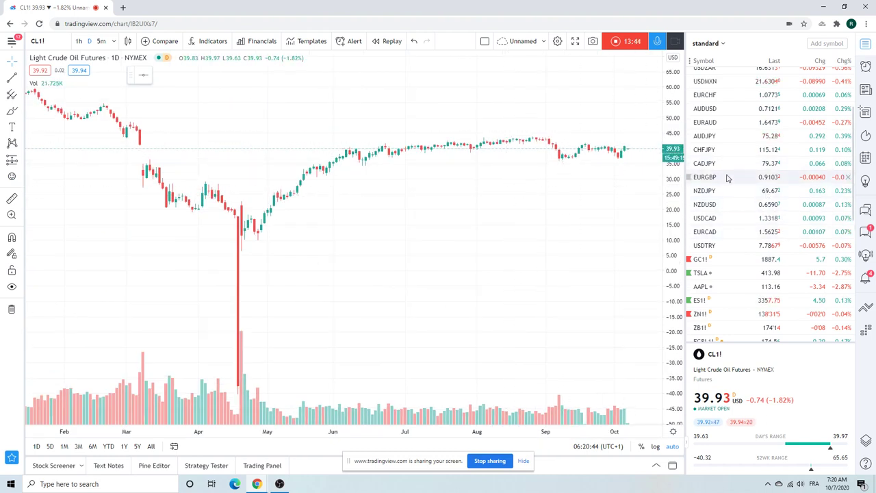
{"action": "scroll", "coordinate": [754, 241], "scroll_direction": "up", "scroll_amount": 3}
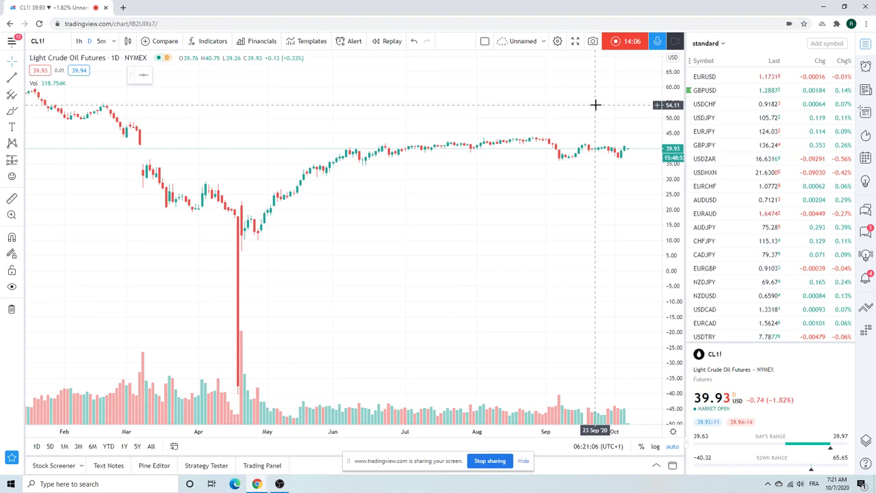
{"action": "left_click", "coordinate": [615, 41]}
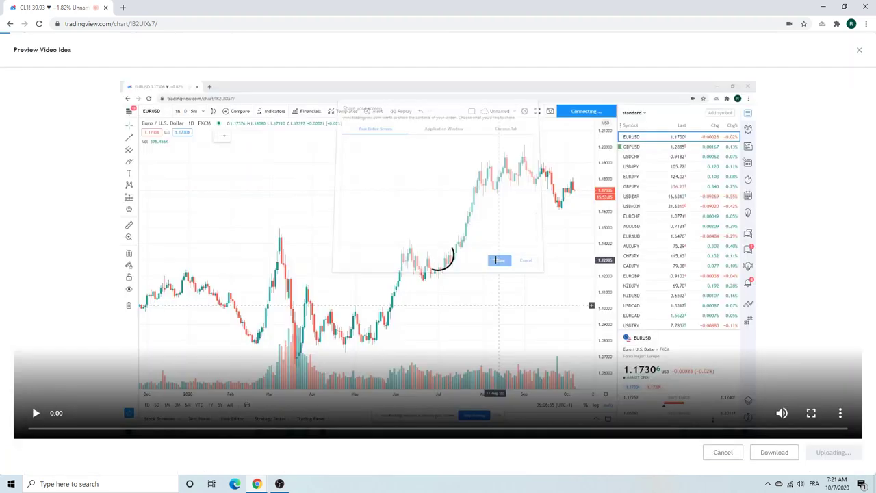